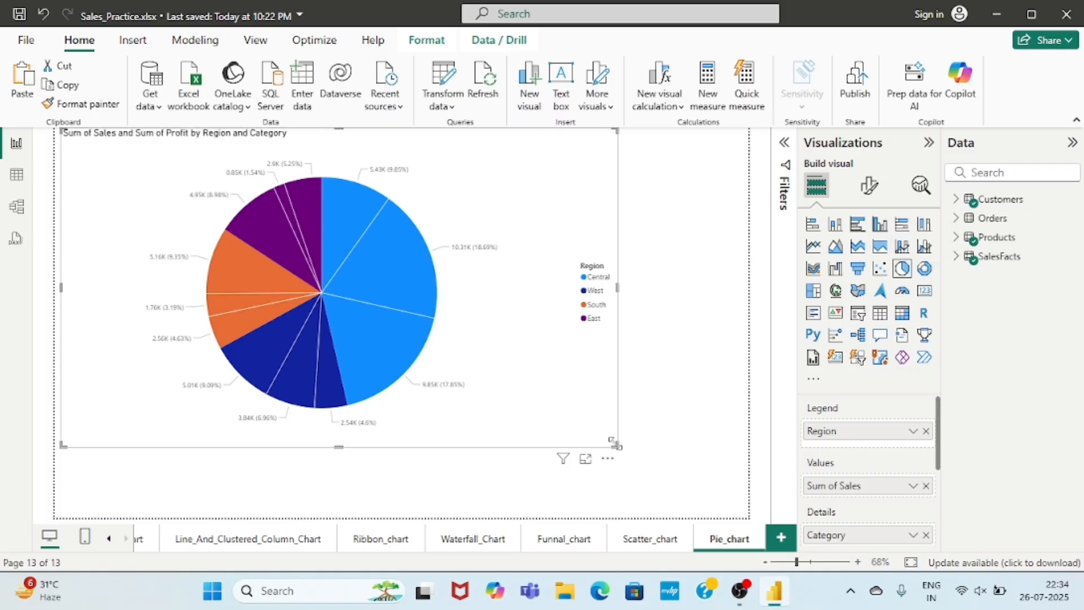
Step: Shrink the pie chart, paste a copy beside it, and enlarge the copy to fill most of the page's remaining width
{"action": "left_click_drag", "start_coordinate": [615, 443], "coordinate": [293, 269]}
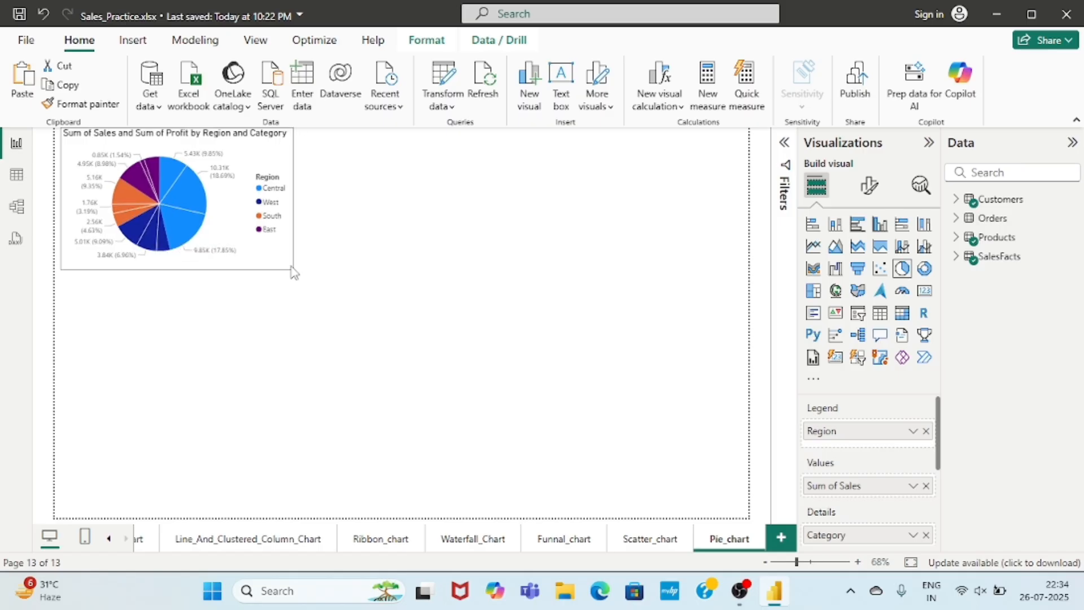
{"action": "key", "text": "ctrl+v"}
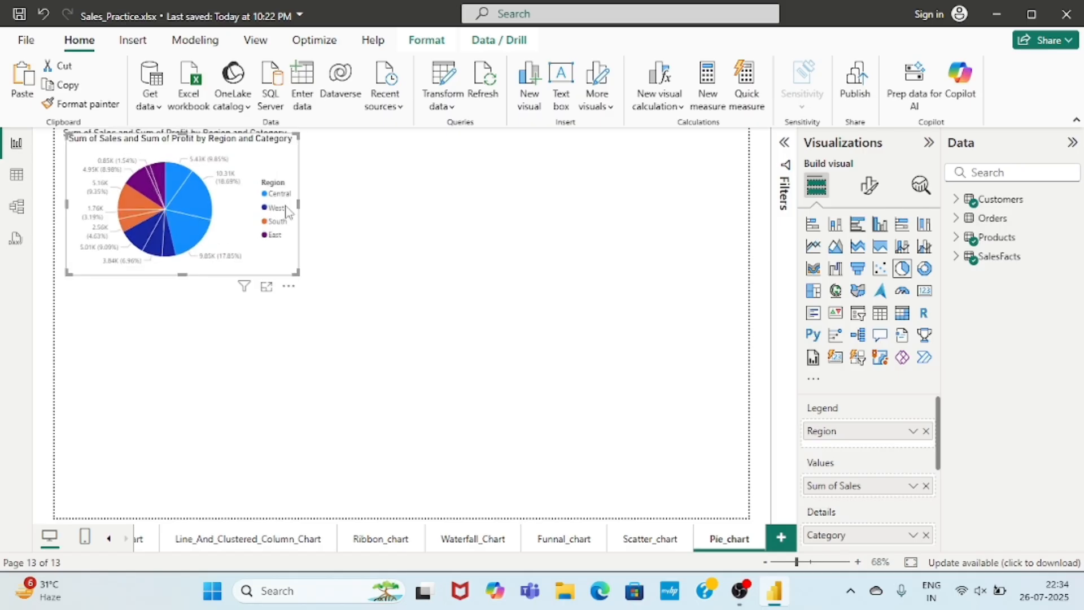
{"action": "left_click_drag", "start_coordinate": [251, 188], "coordinate": [567, 188]}
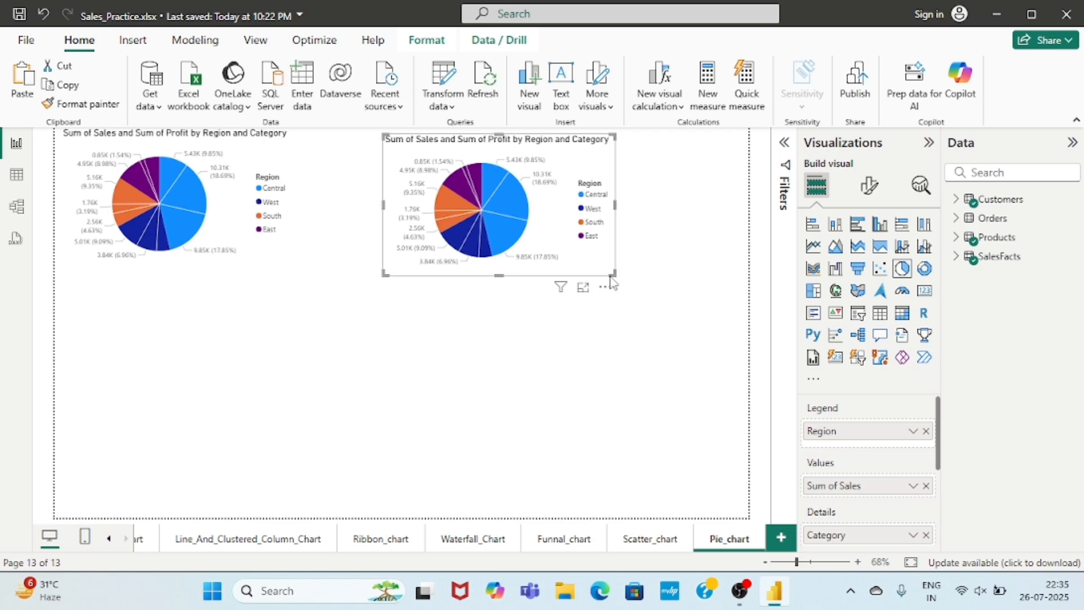
{"action": "left_click_drag", "start_coordinate": [613, 275], "coordinate": [729, 431]}
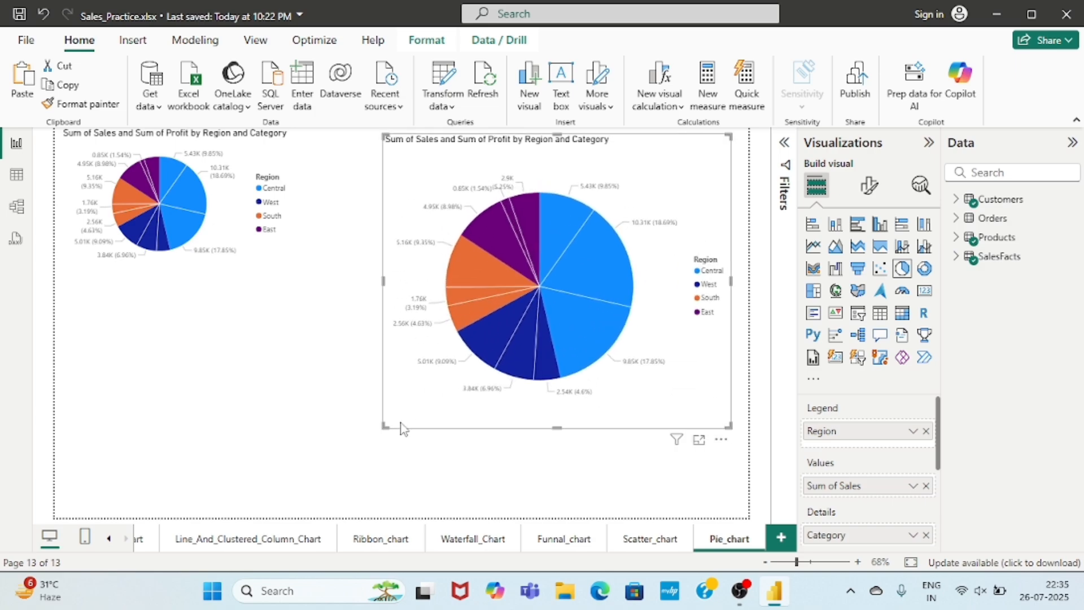
{"action": "left_click_drag", "start_coordinate": [384, 428], "coordinate": [215, 447]}
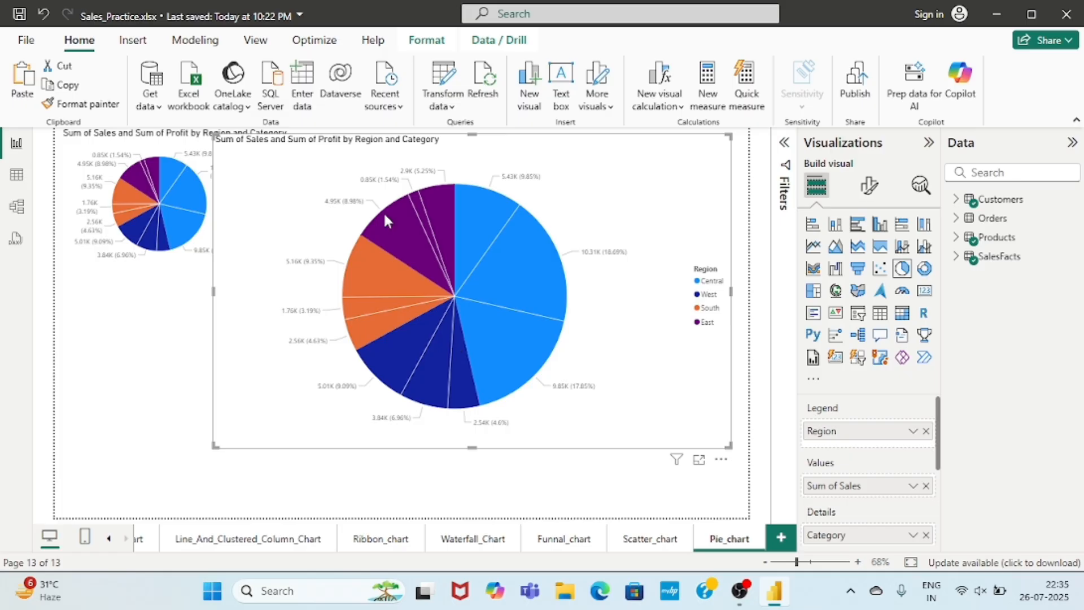
{"action": "left_click_drag", "start_coordinate": [332, 178], "coordinate": [350, 176]}
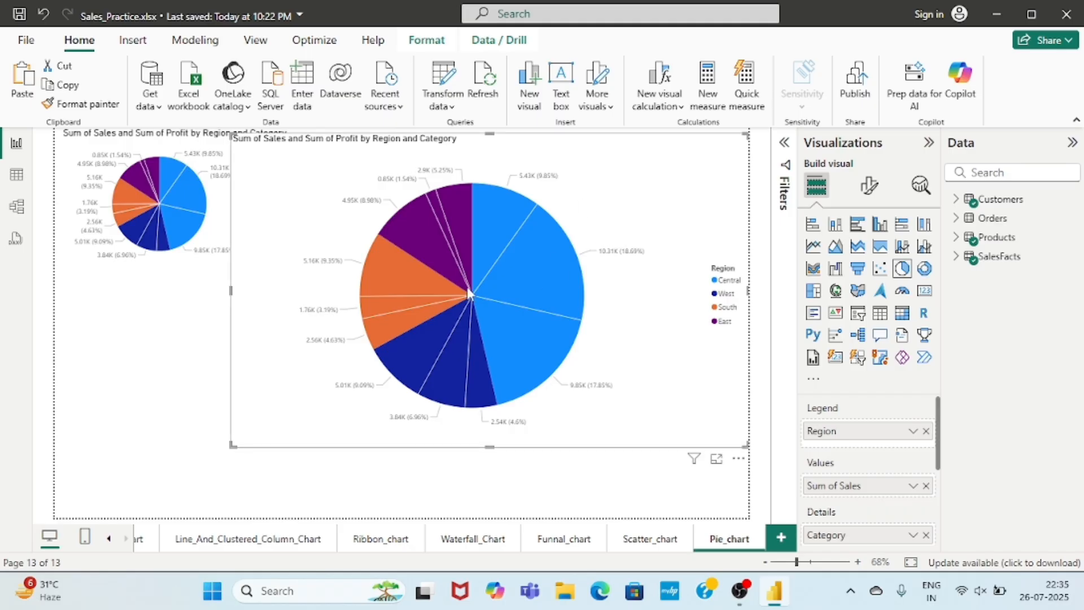
Step: Convert the enlarged pie chart copy to a donut chart and reduce its size so it clears the original pie chart
{"action": "mouse_move", "coordinate": [509, 284]}
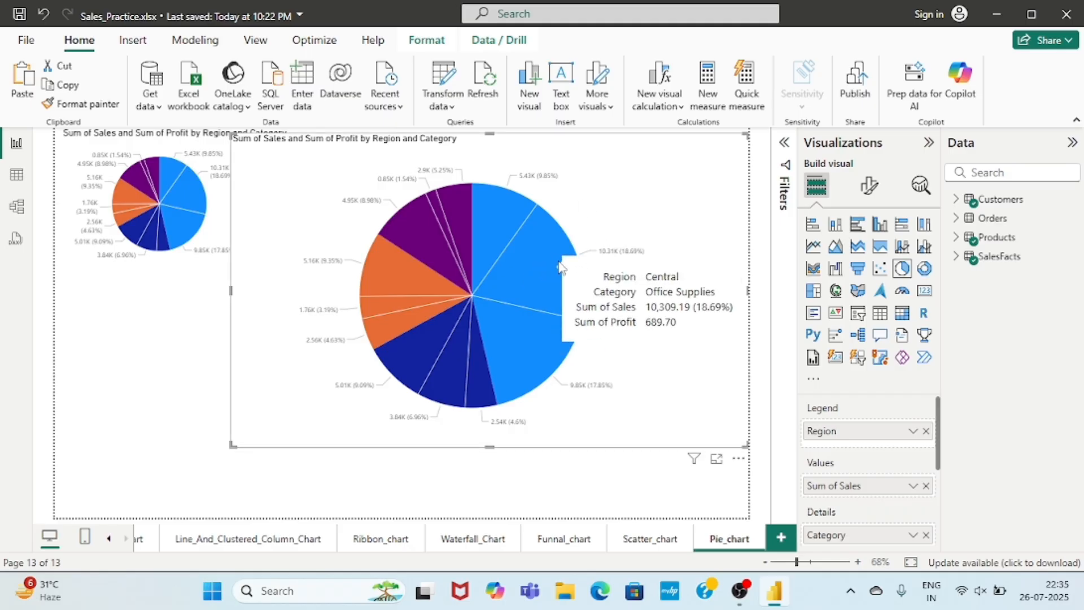
{"action": "left_click", "coordinate": [933, 274]}
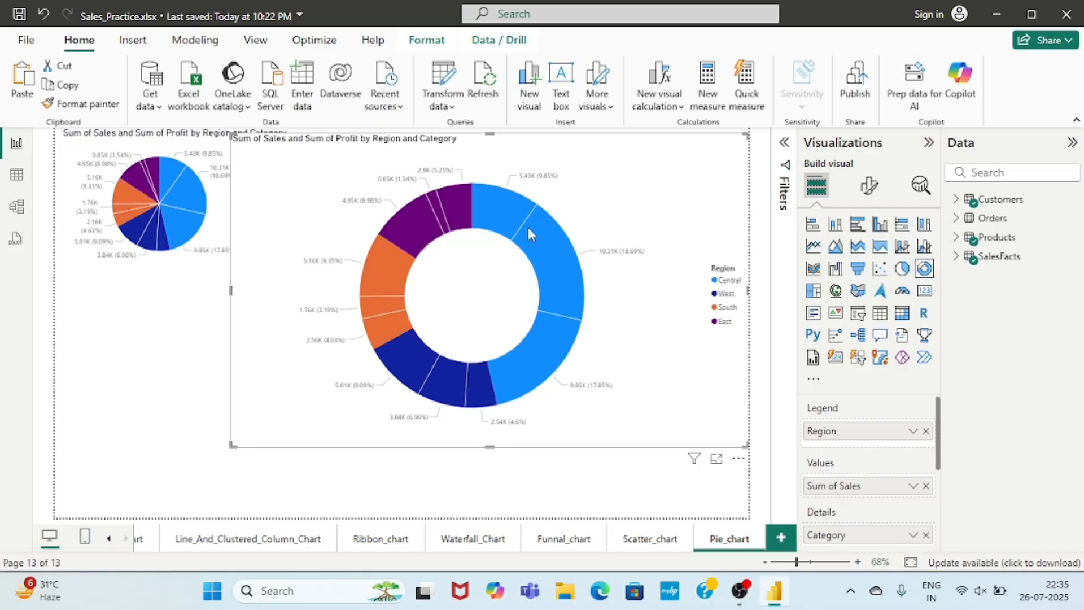
{"action": "mouse_move", "coordinate": [409, 264]}
{"action": "left_click_drag", "start_coordinate": [232, 446], "coordinate": [304, 433]}
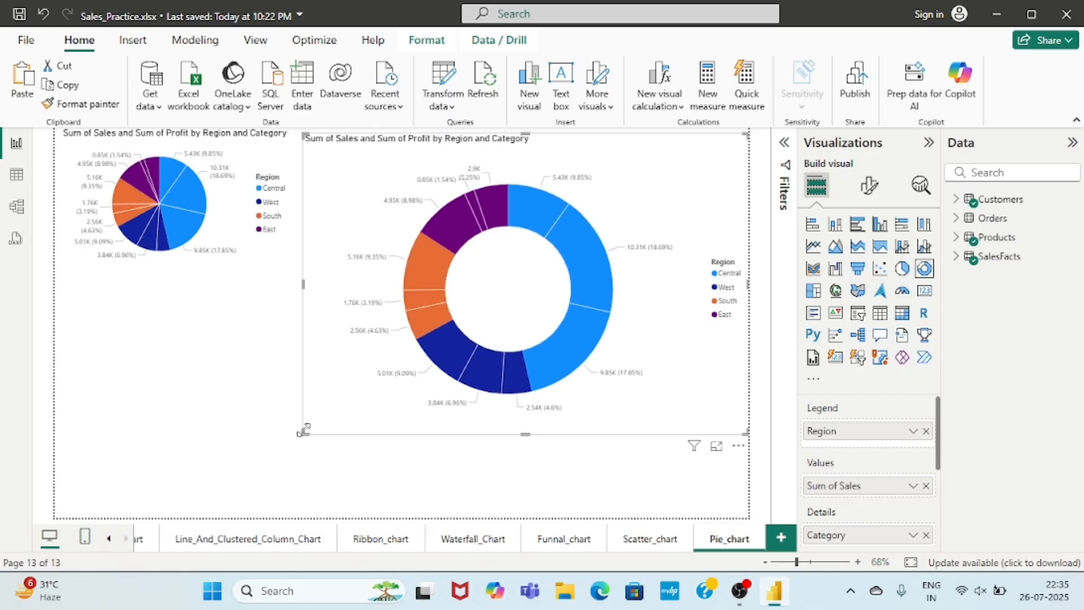
{"action": "left_click_drag", "start_coordinate": [193, 235], "coordinate": [188, 316]}
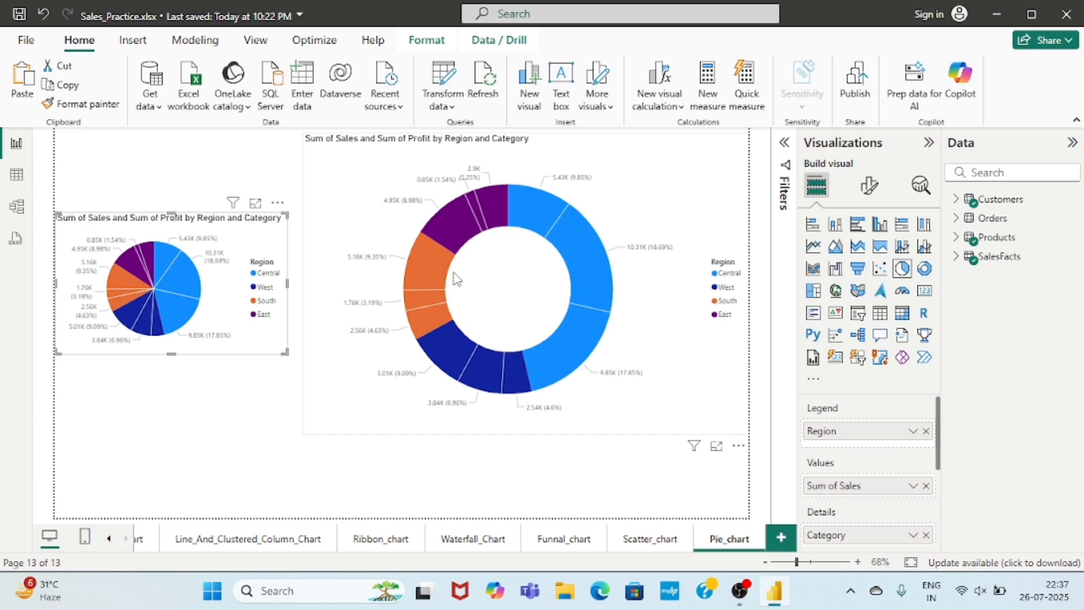
{"action": "mouse_move", "coordinate": [449, 310]}
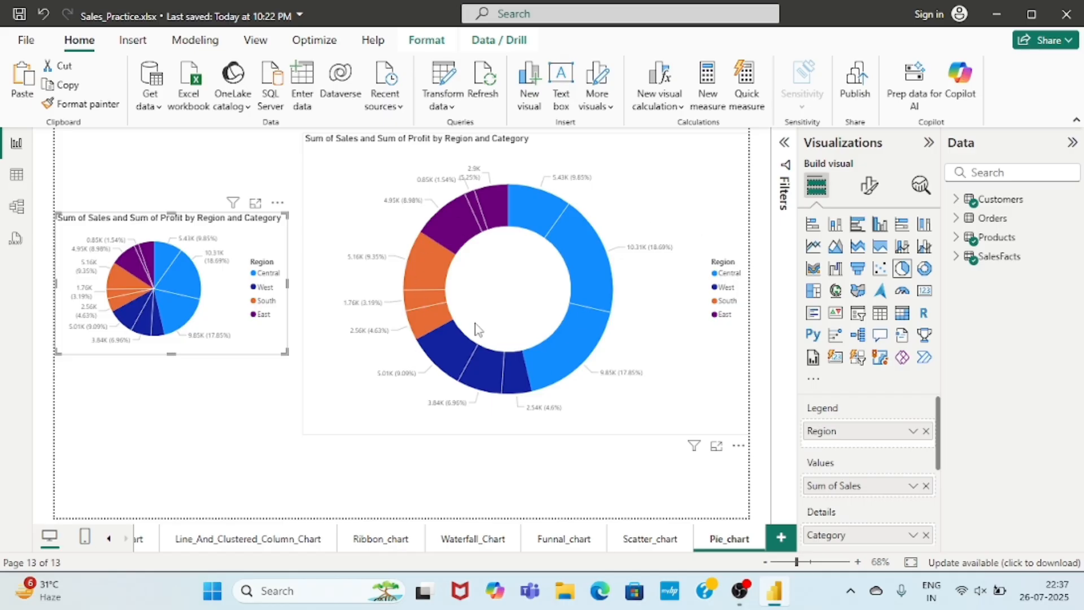
{"action": "left_click", "coordinate": [926, 295]}
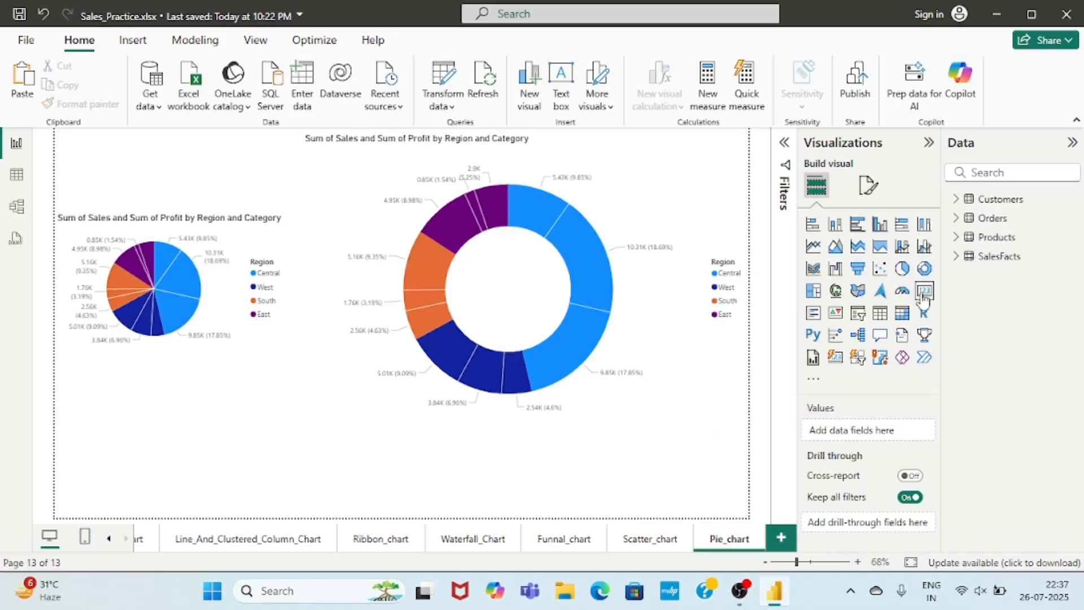
{"action": "left_click_drag", "start_coordinate": [220, 172], "coordinate": [240, 427]}
{"action": "left_click_drag", "start_coordinate": [301, 464], "coordinate": [249, 484]}
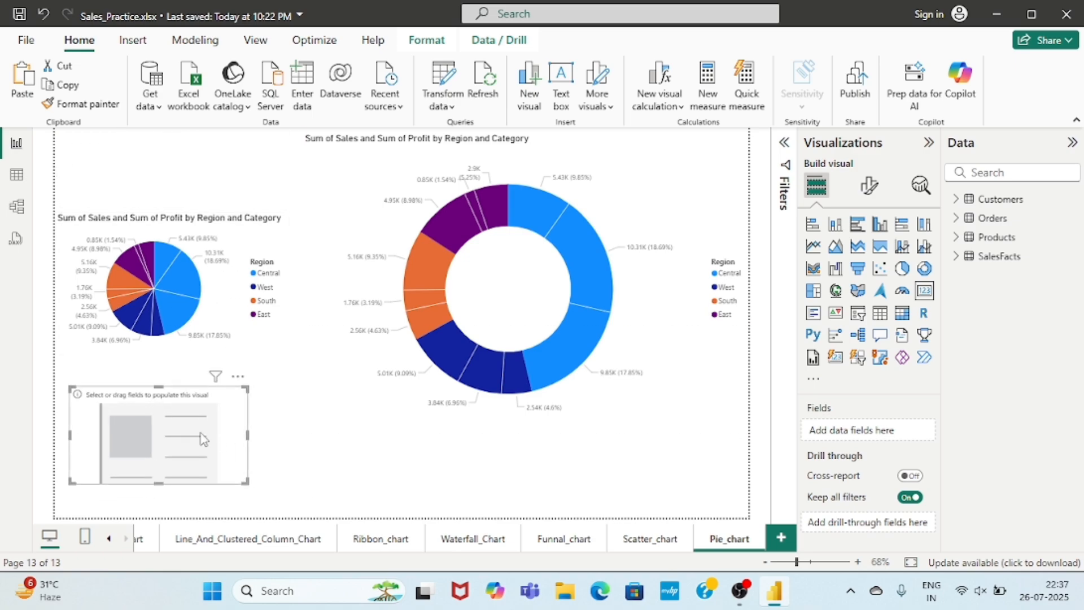
{"action": "key", "text": "Delete"}
Step: Move the small pie chart up beside the donut chart's title and place a pasted copy of it directly below
{"action": "left_click_drag", "start_coordinate": [209, 249], "coordinate": [223, 177]}
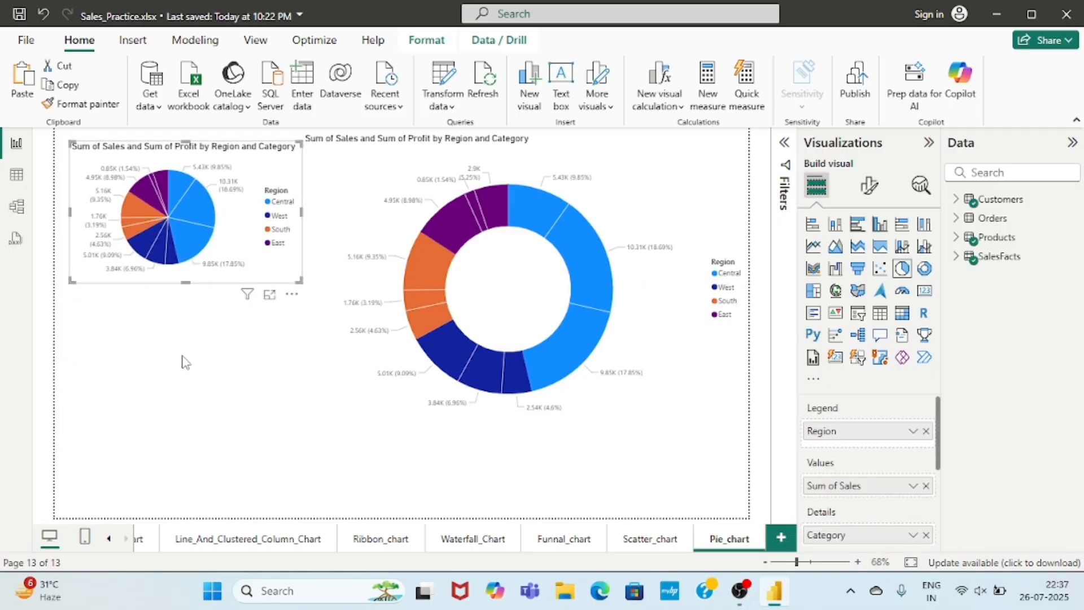
{"action": "left_click", "coordinate": [186, 361]}
{"action": "key", "text": "ctrl+v"}
{"action": "left_click_drag", "start_coordinate": [196, 220], "coordinate": [174, 395]}
{"action": "left_click", "coordinate": [174, 395]}
{"action": "left_click", "coordinate": [243, 417]}
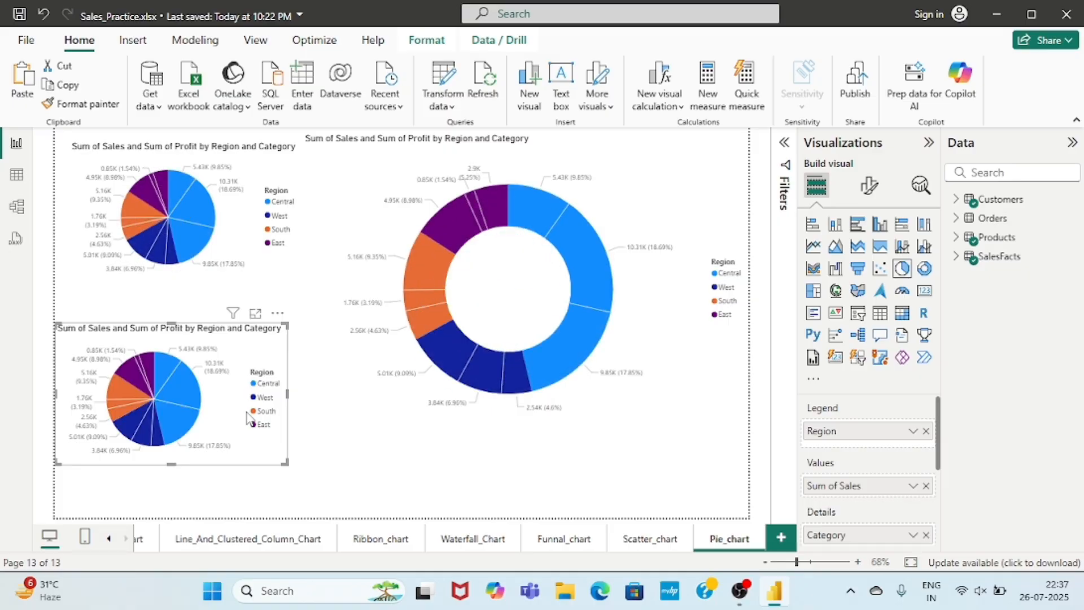
Step: Convert the lower pie chart copy to a card showing Sum of Sales and fit it inside the donut chart's hole
{"action": "left_click", "coordinate": [924, 290]}
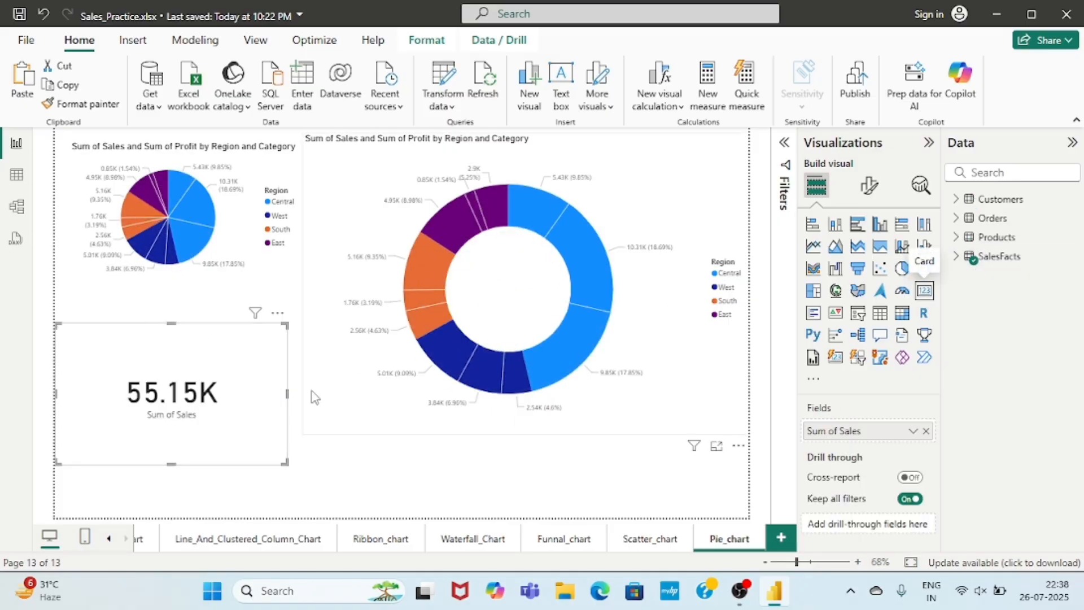
{"action": "left_click_drag", "start_coordinate": [286, 463], "coordinate": [520, 289]}
{"action": "left_click", "coordinate": [481, 315]}
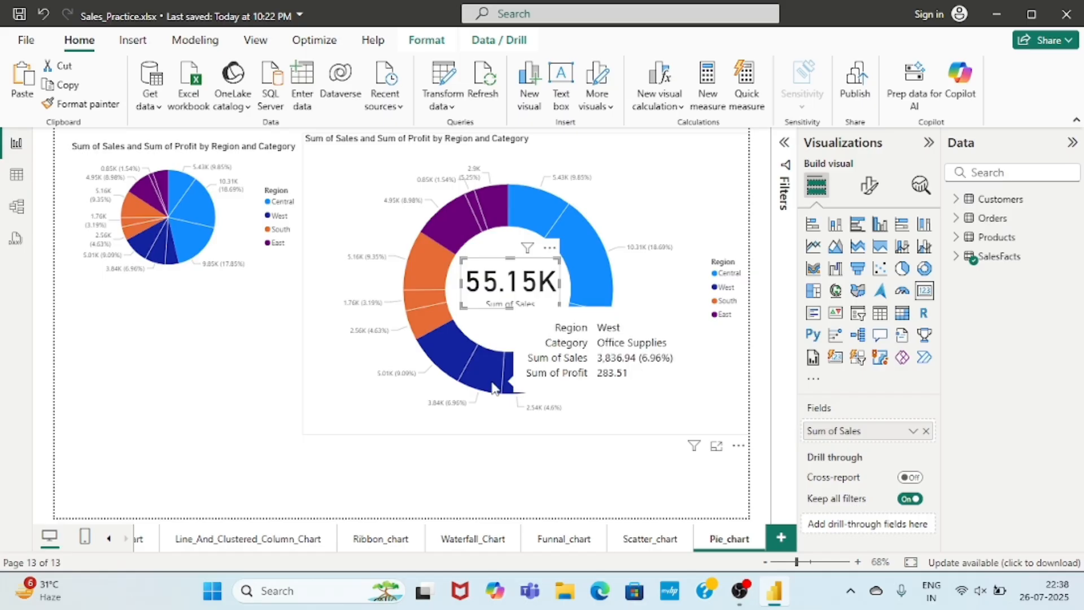
Step: Check how the card displays when the donut chart, the card and a Central slice are selected, and clear the selection
{"action": "left_click", "coordinate": [345, 400]}
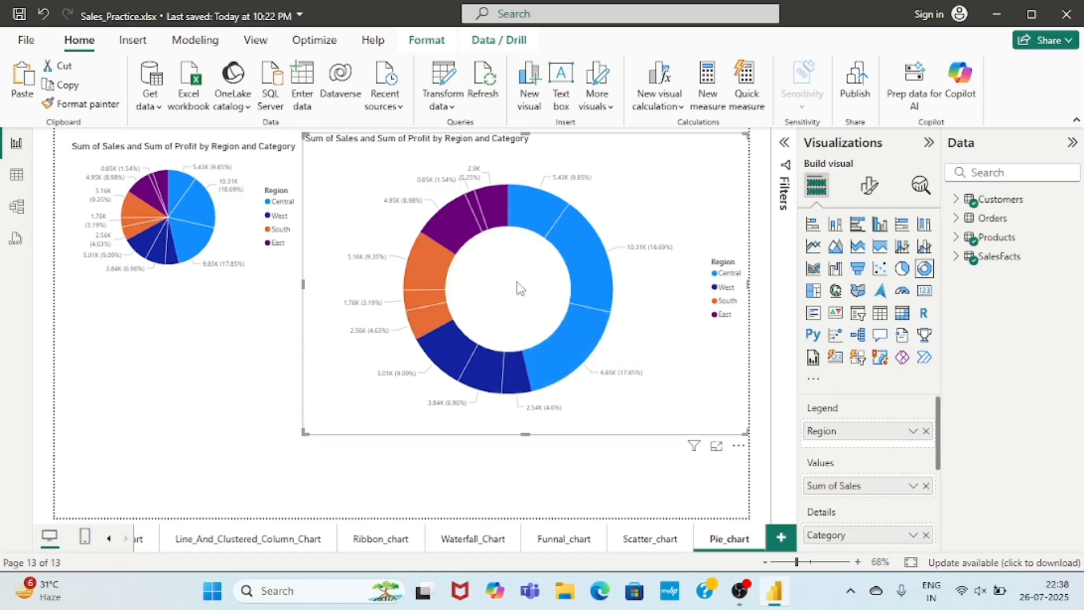
{"action": "left_click", "coordinate": [433, 450]}
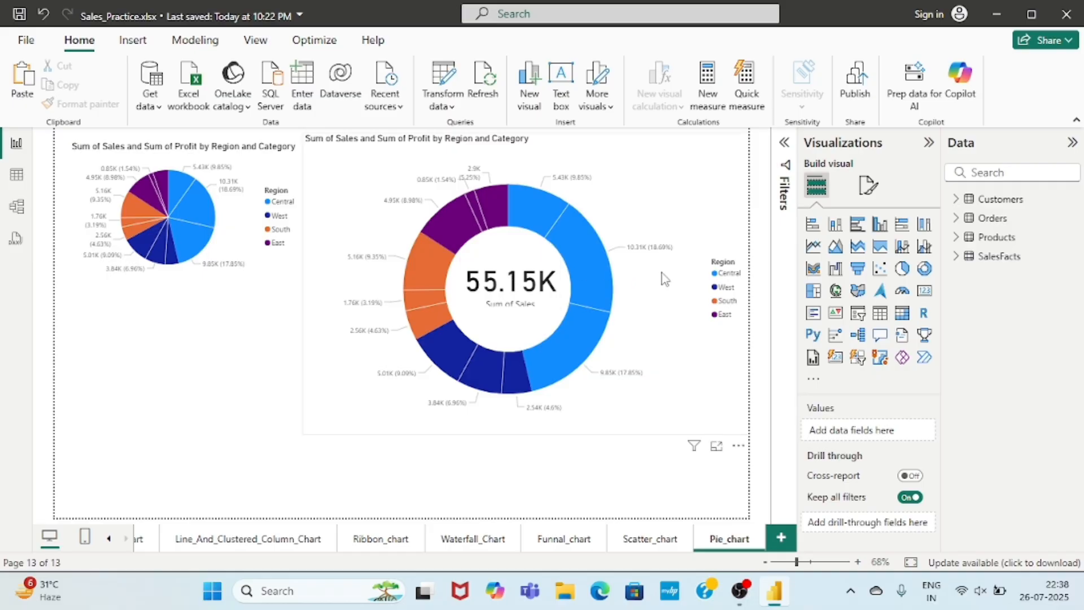
{"action": "left_click", "coordinate": [536, 287]}
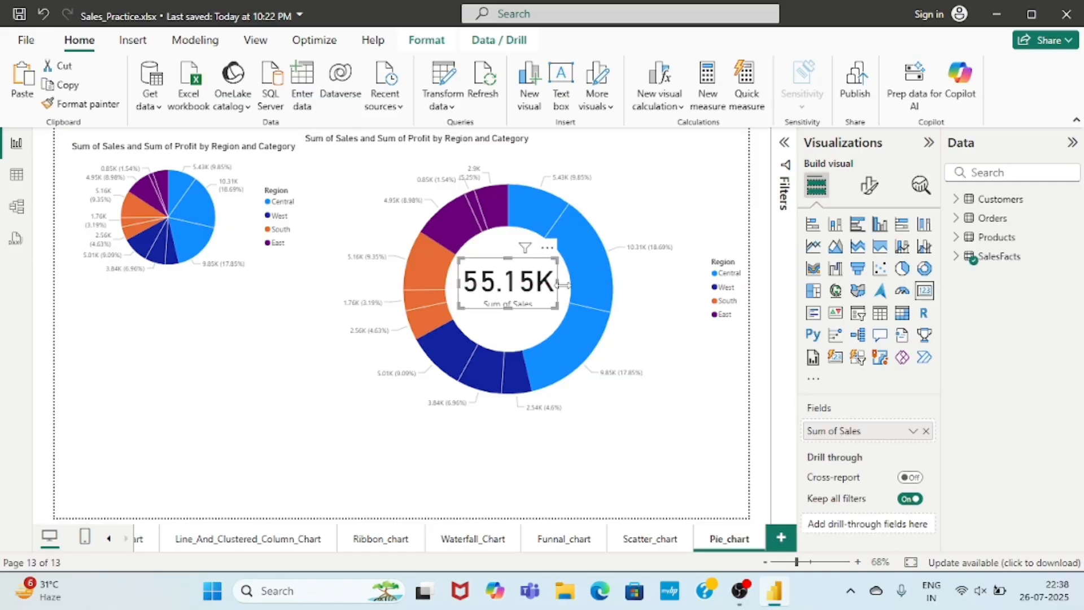
{"action": "left_click", "coordinate": [516, 201]}
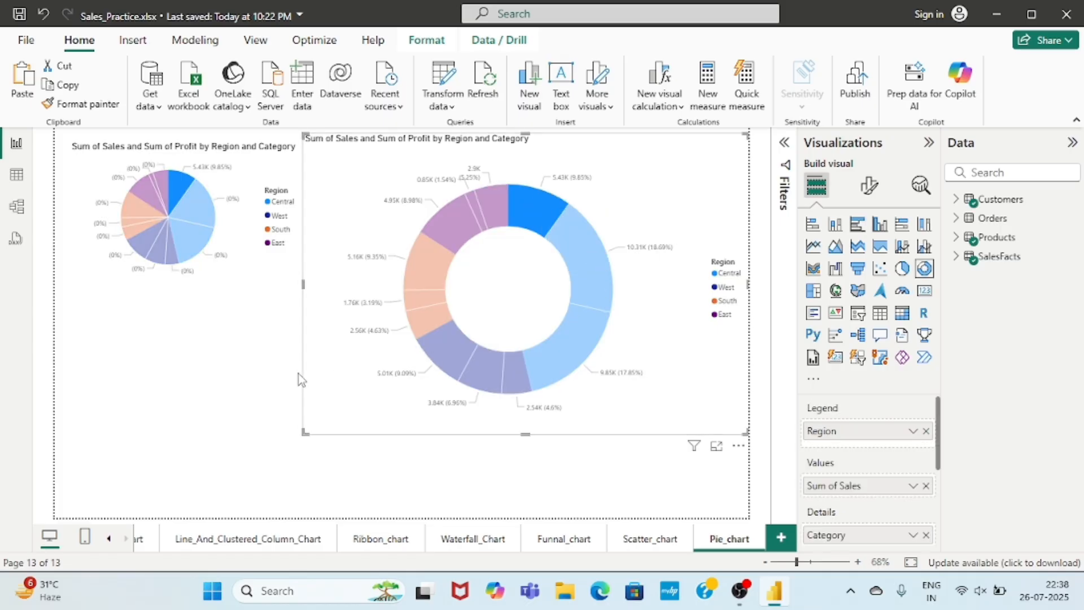
{"action": "left_click", "coordinate": [345, 388]}
{"action": "left_click", "coordinate": [225, 389]}
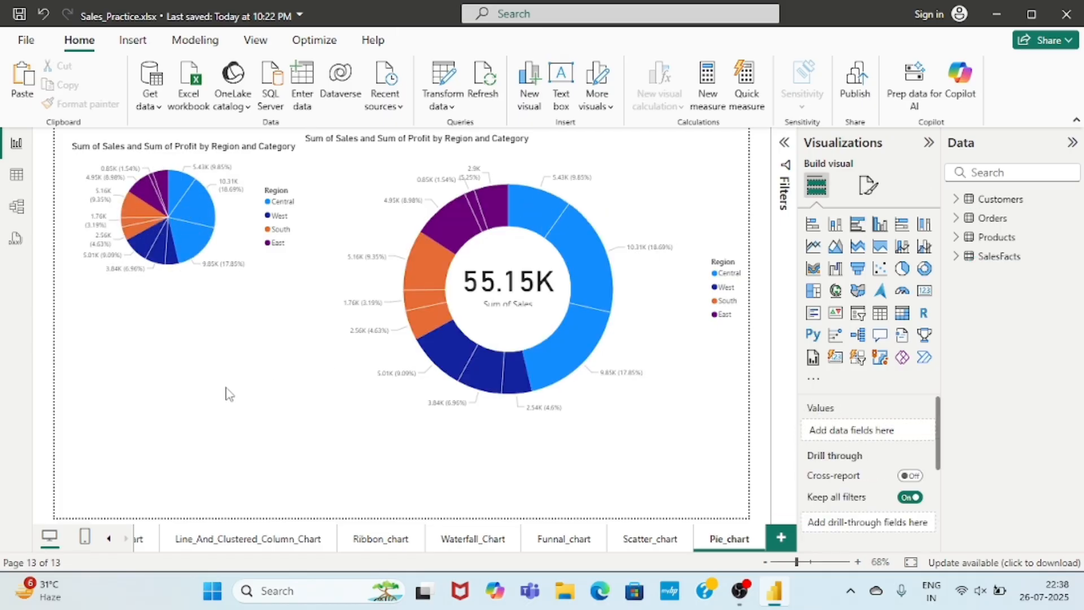
Step: Cross-filter the visuals by the West region from the small pie chart's legend, check the card, and clear the filter
{"action": "left_click", "coordinate": [226, 237]}
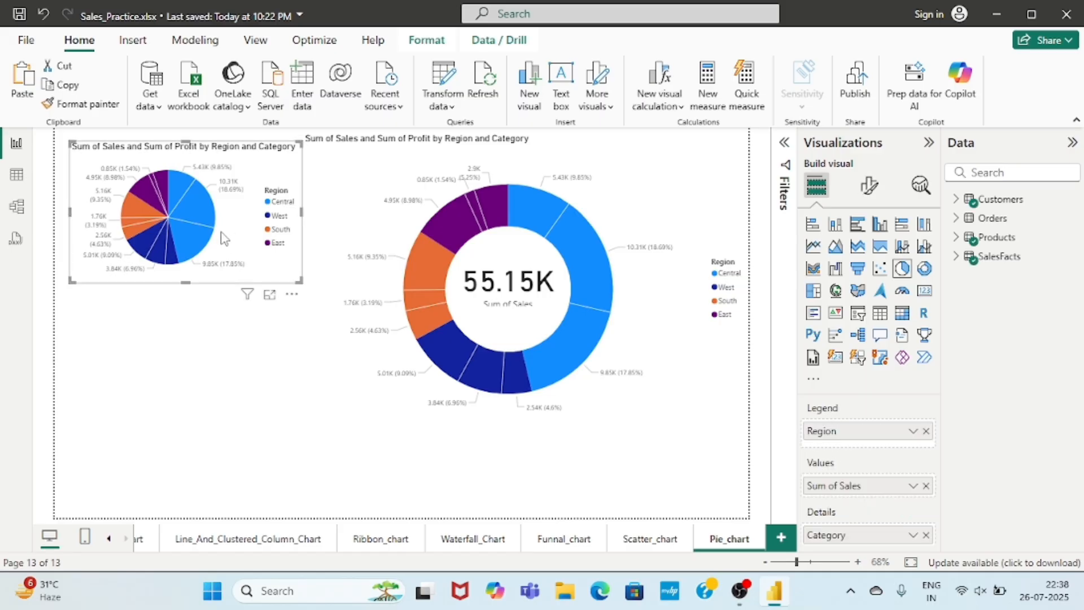
{"action": "left_click", "coordinate": [268, 216]}
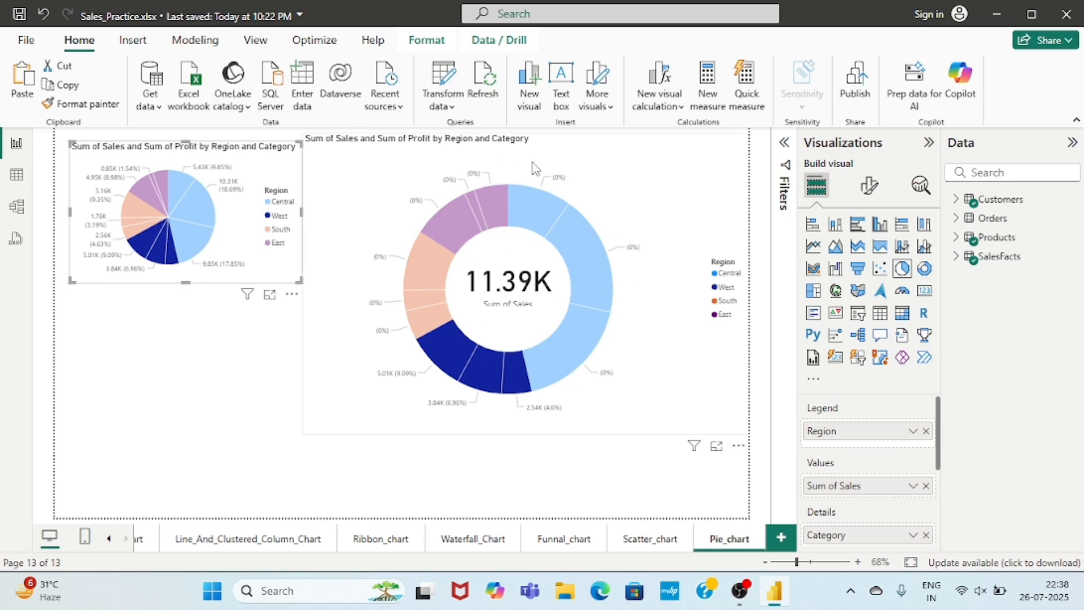
{"action": "left_click", "coordinate": [510, 288]}
{"action": "left_click", "coordinate": [219, 388]}
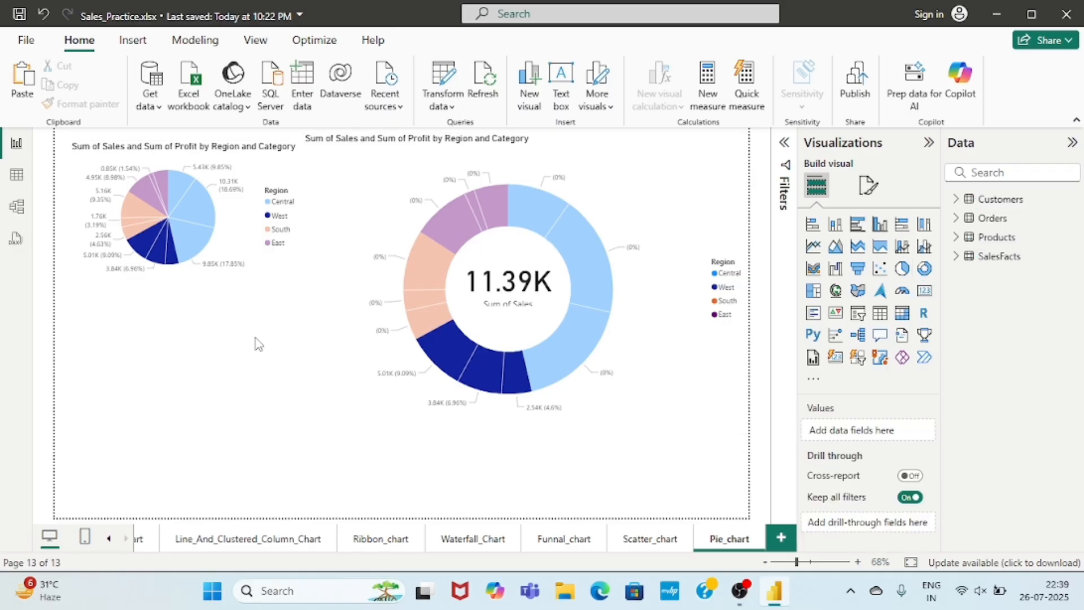
{"action": "left_click", "coordinate": [279, 170]}
{"action": "mouse_move", "coordinate": [448, 238]}
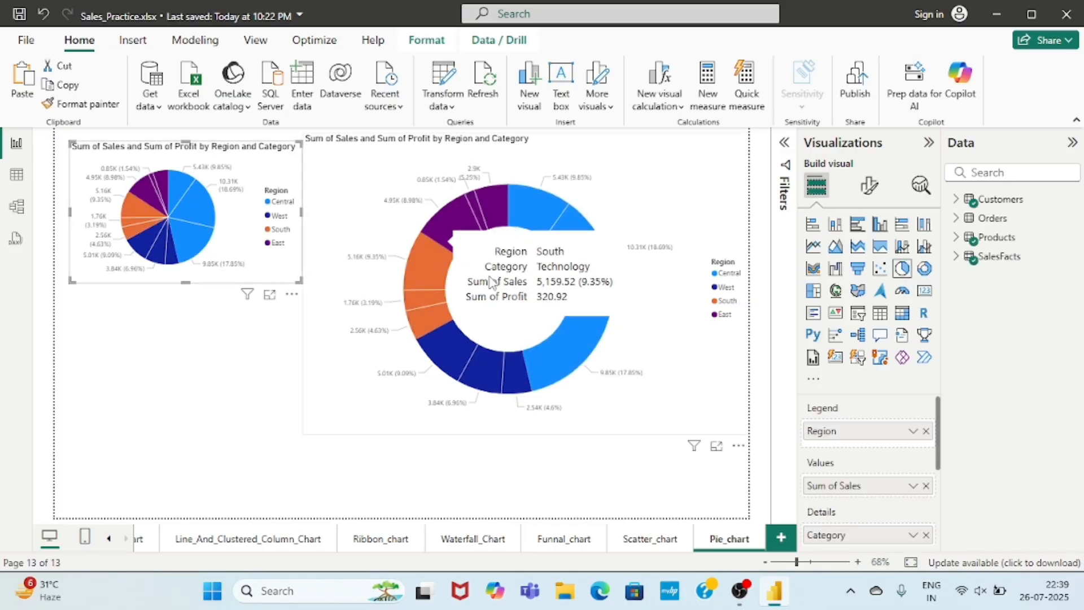
Step: Show the Selection pane and hide and unhide the card, the donut chart and the pie chart one after another
{"action": "left_click", "coordinate": [414, 46]}
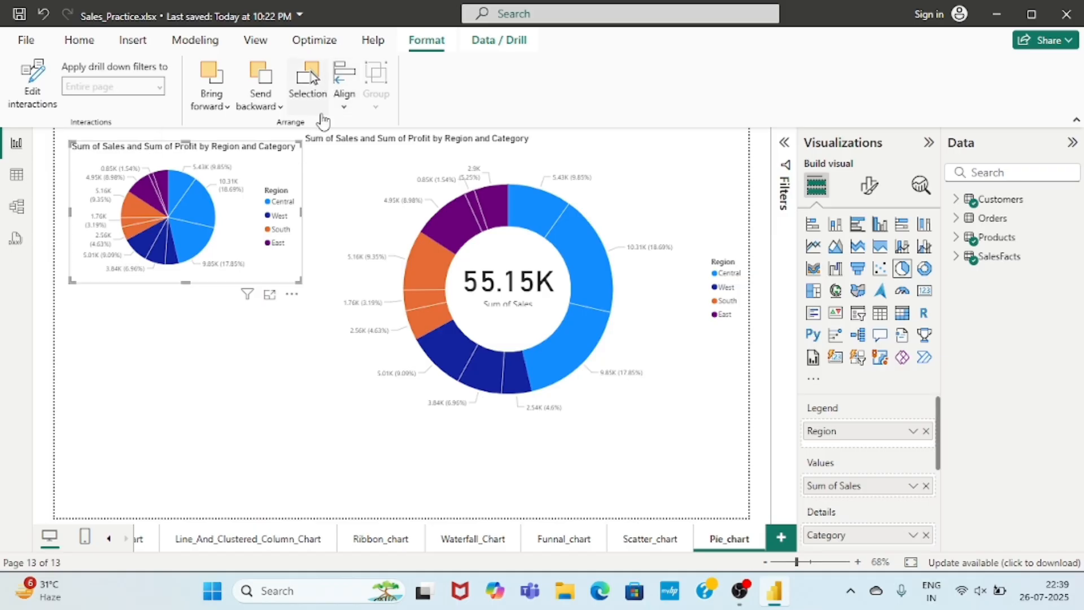
{"action": "left_click", "coordinate": [320, 100]}
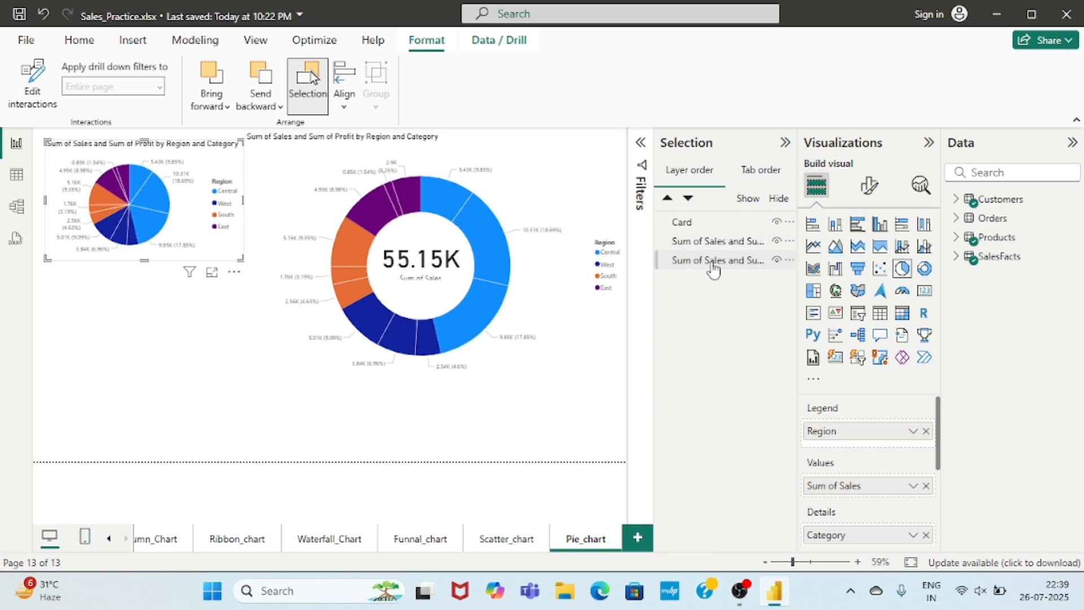
{"action": "left_click", "coordinate": [778, 223]}
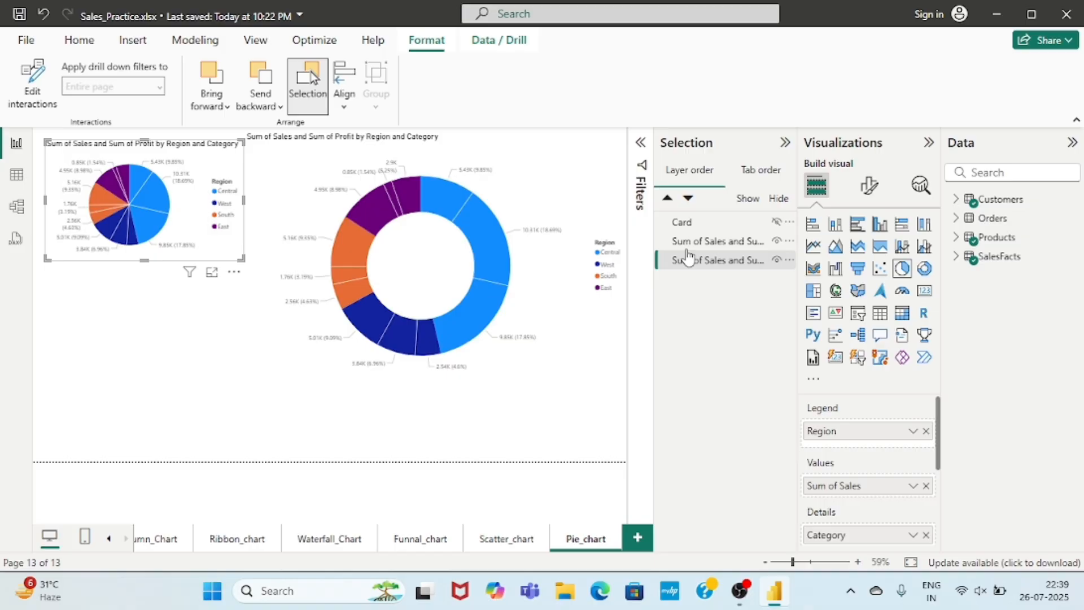
{"action": "left_click", "coordinate": [777, 222]}
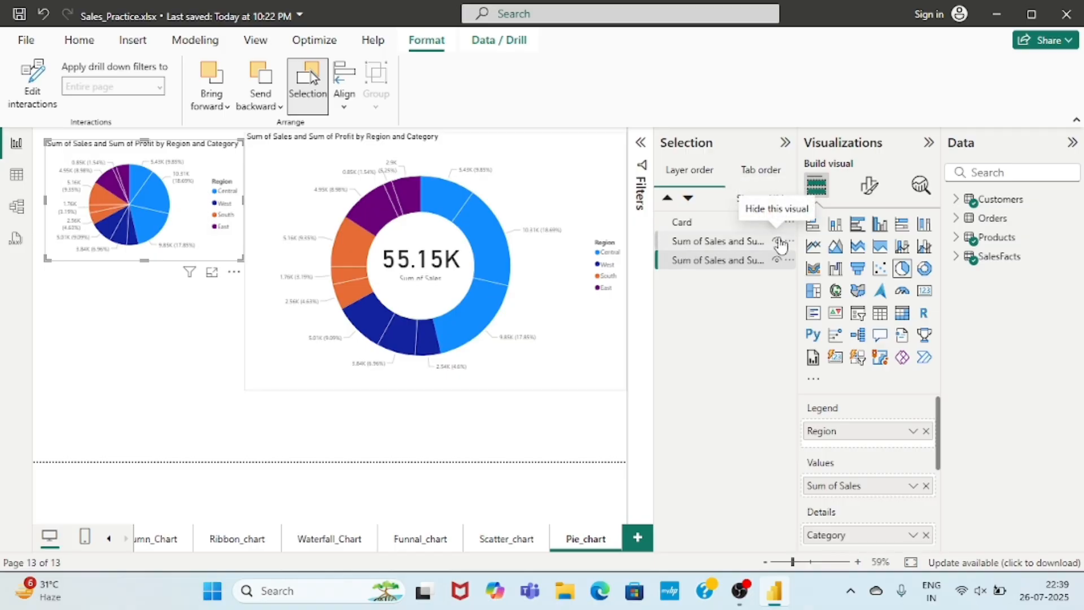
{"action": "left_click", "coordinate": [778, 241]}
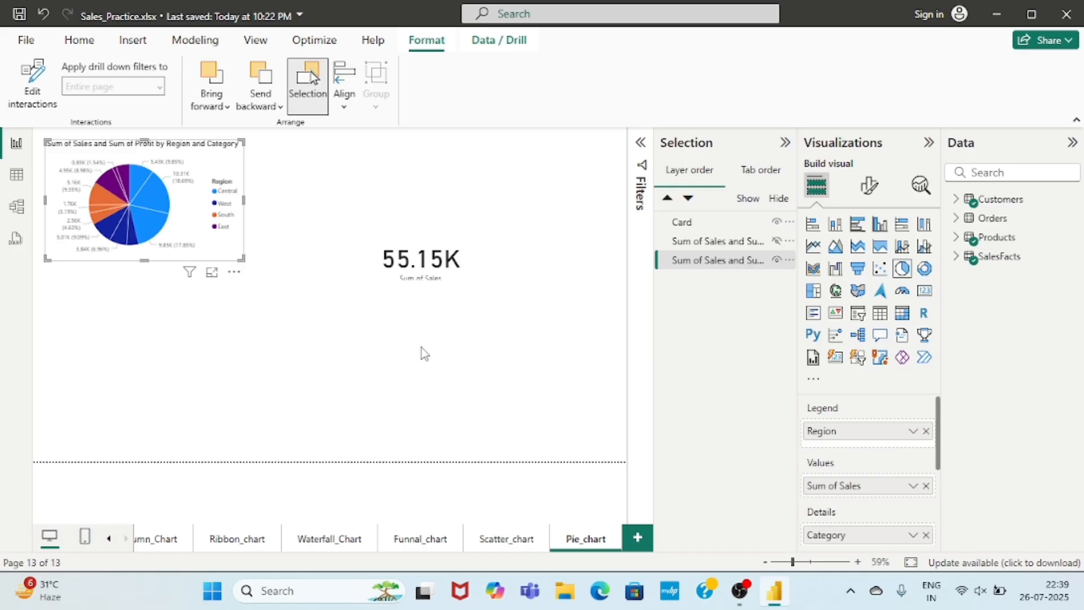
{"action": "left_click", "coordinate": [777, 242]}
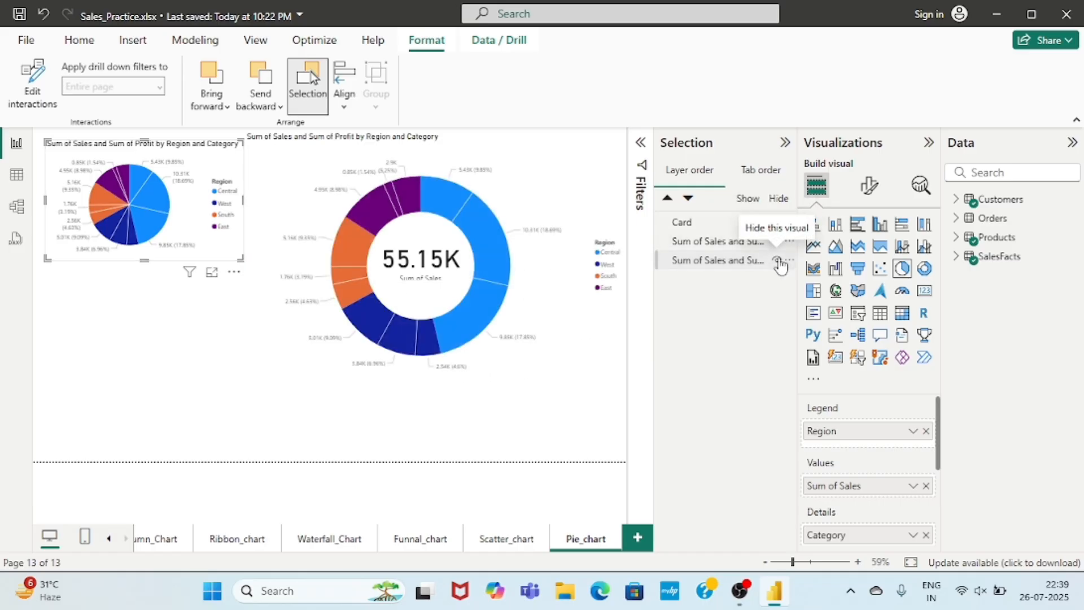
{"action": "left_click", "coordinate": [777, 262]}
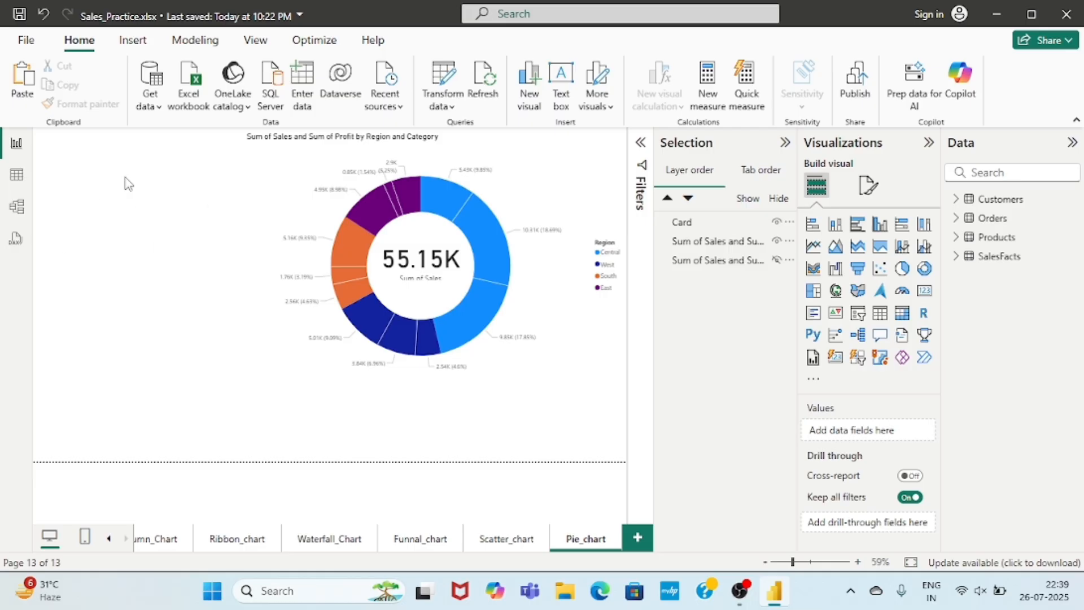
{"action": "left_click", "coordinate": [778, 260]}
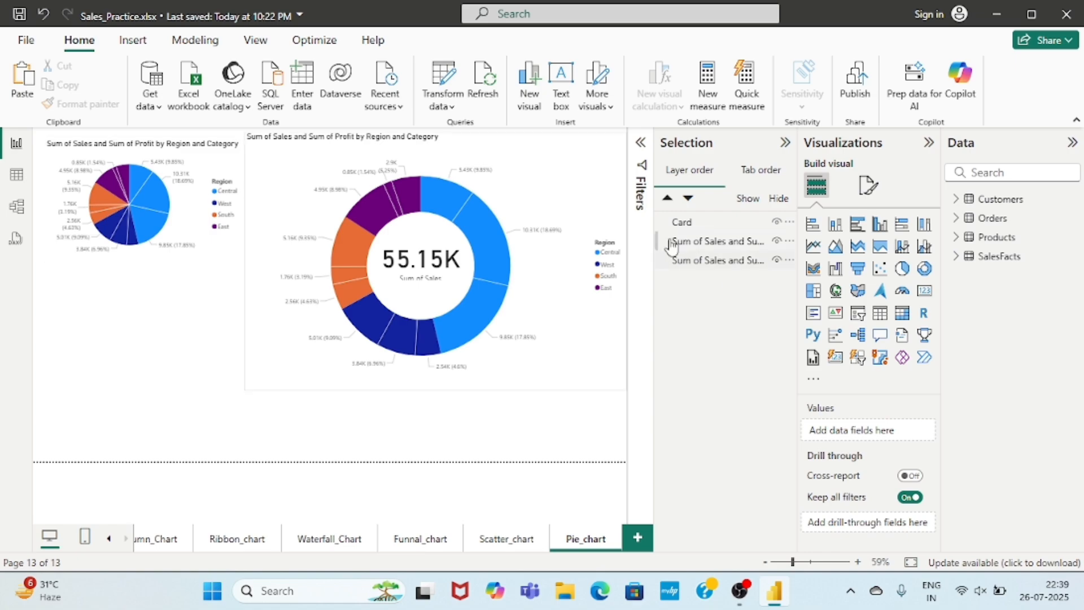
Step: Move the card below the donut chart in the layer order, return it to the top layer, and deselect it
{"action": "mouse_move", "coordinate": [724, 230]}
{"action": "left_mouse_down"}
{"action": "mouse_move", "coordinate": [733, 259]}
{"action": "mouse_move", "coordinate": [712, 226]}
{"action": "mouse_move", "coordinate": [716, 246]}
{"action": "left_mouse_up"}
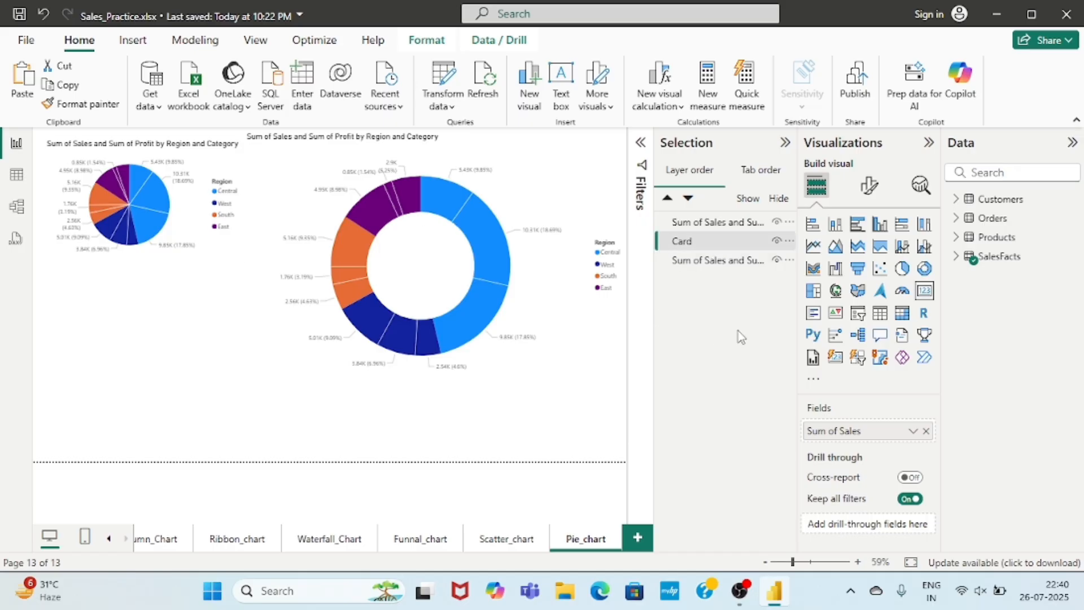
{"action": "mouse_move", "coordinate": [437, 274]}
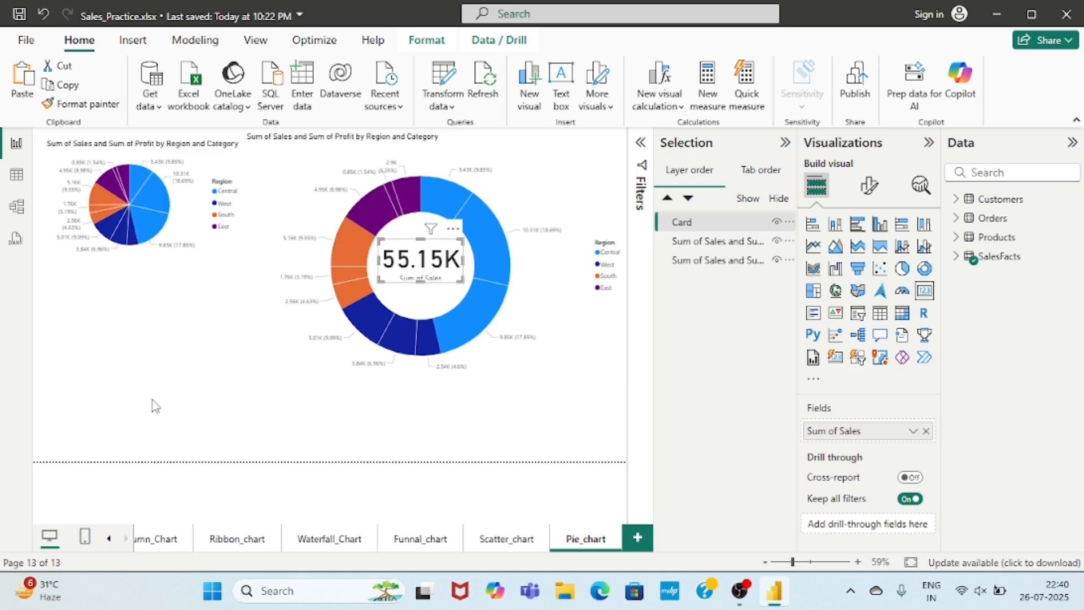
{"action": "left_click", "coordinate": [155, 405]}
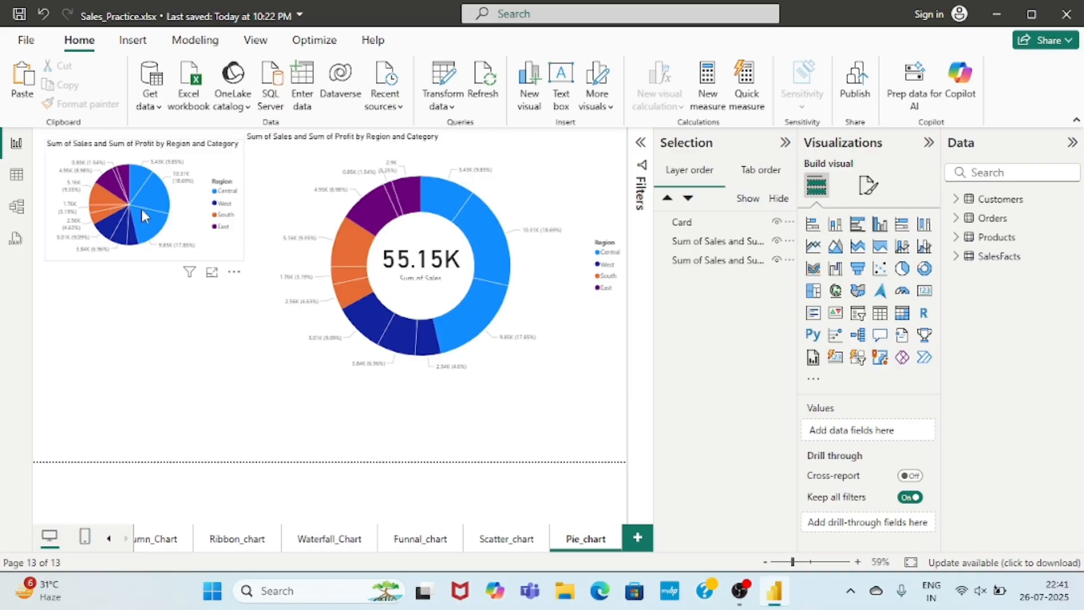
{"action": "mouse_move", "coordinate": [142, 212]}
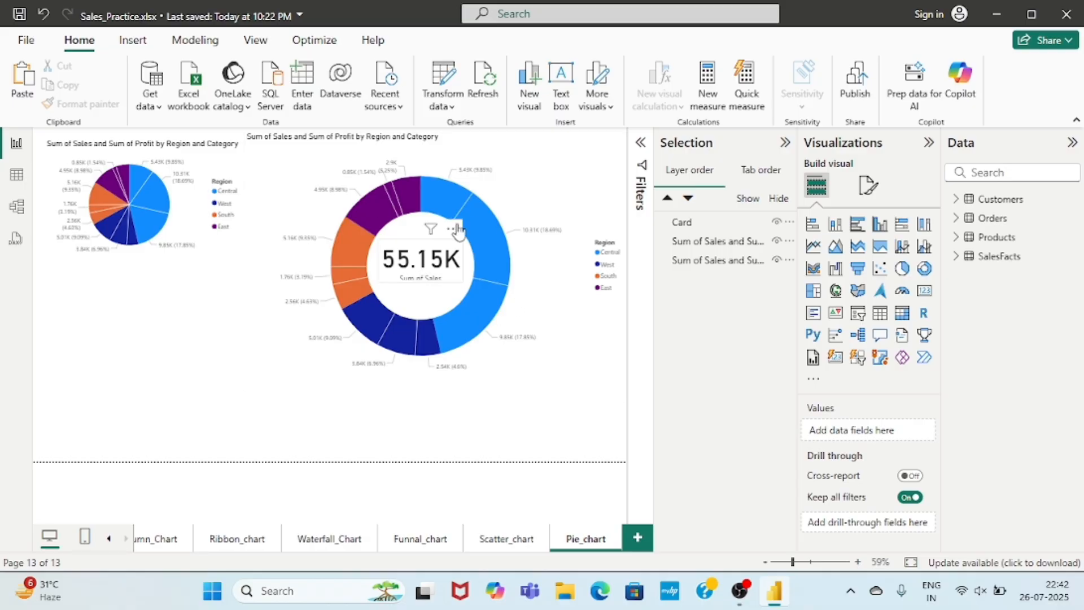
{"action": "mouse_move", "coordinate": [497, 258]}
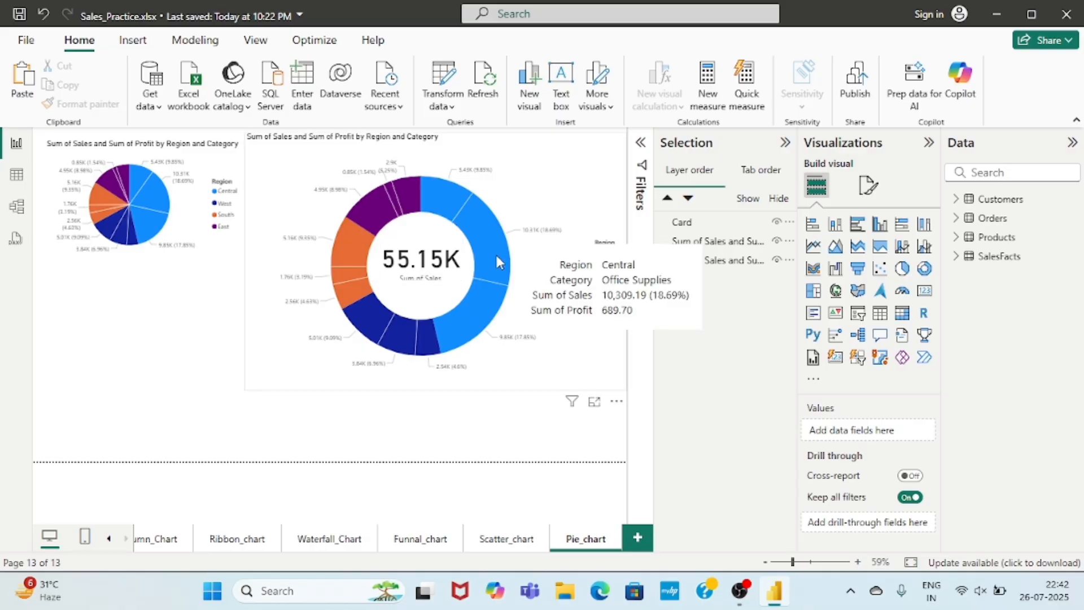